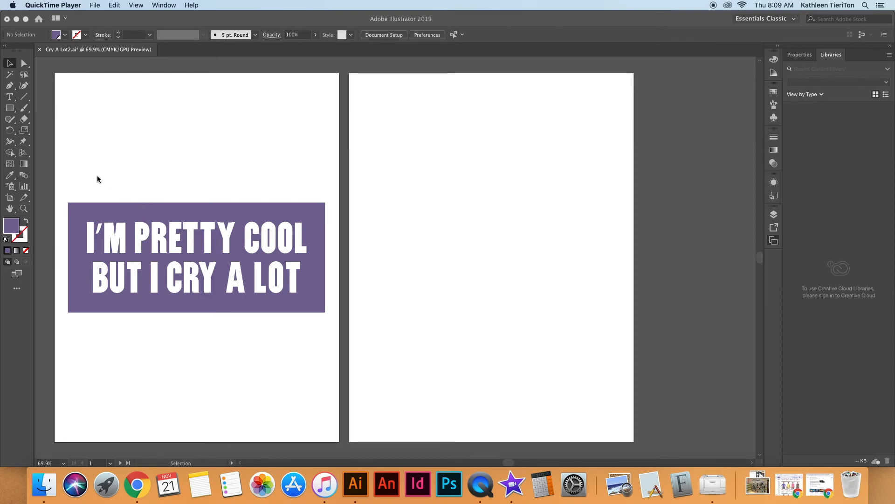
Convert the white "I'M PRETTY COOL BUT I CRY A LOT" text to outlines
click(125, 244)
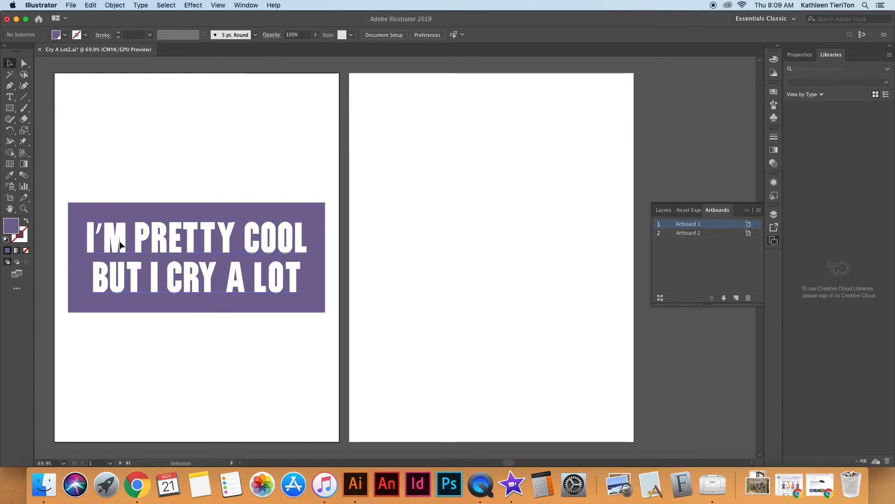
click(125, 243)
right_click(123, 244)
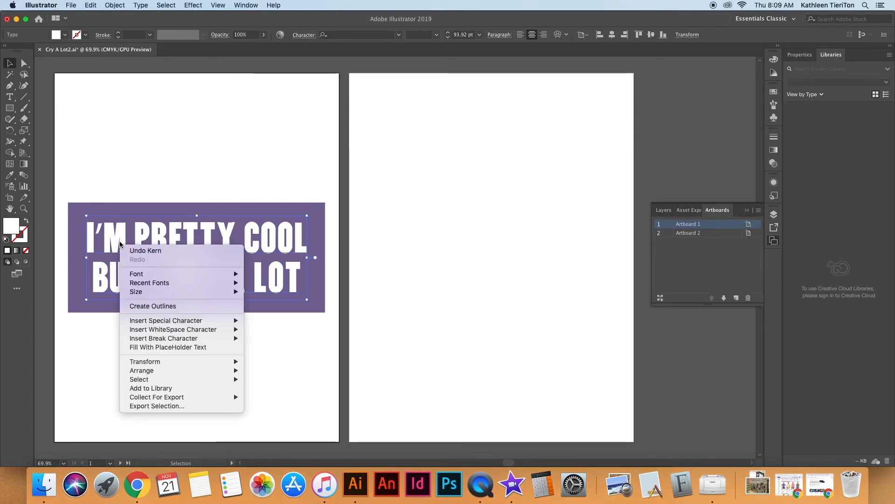
click(162, 308)
right_click(159, 277)
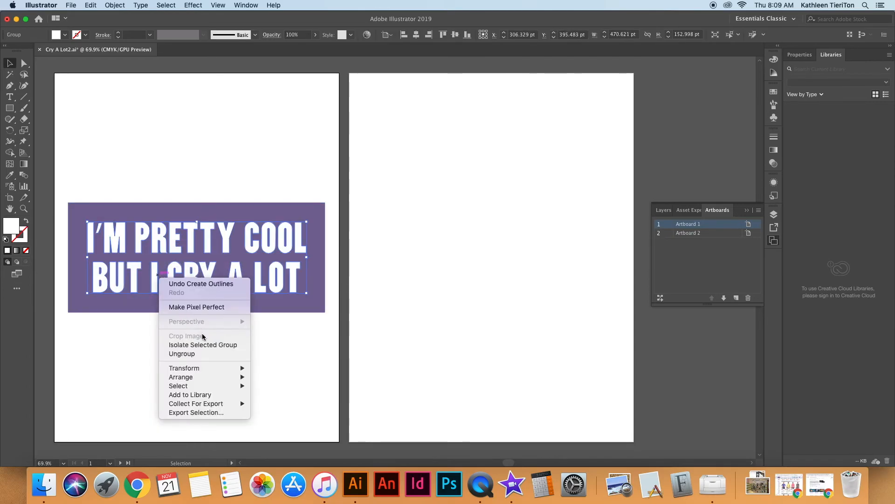
click(166, 200)
Cut the outlined lettering out of the purple rectangle behind it with the Pathfinder's Minus Front operation
mouse_move(71, 189)
mouse_down()
mouse_move(312, 317)
mouse_move(327, 335)
mouse_up()
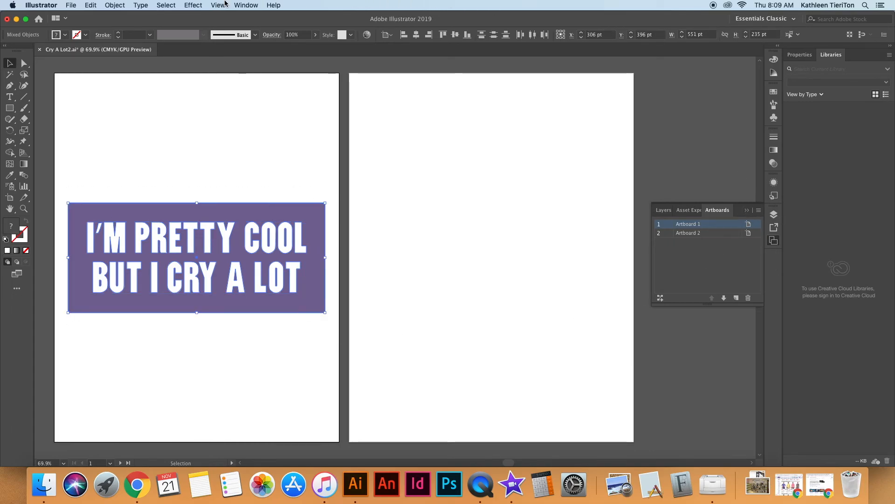
click(246, 5)
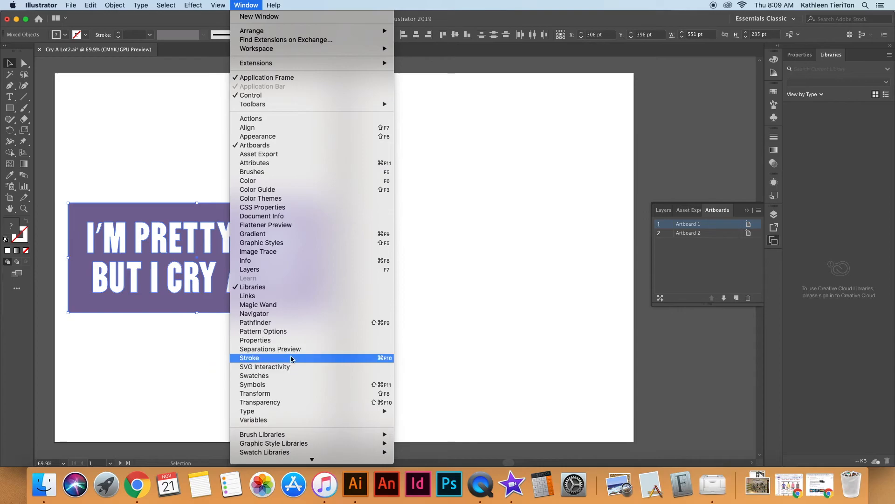
click(292, 322)
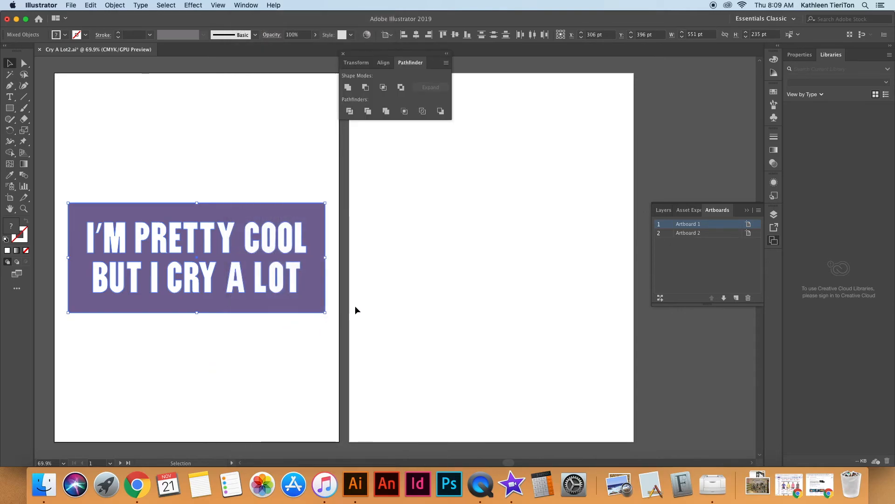
click(365, 87)
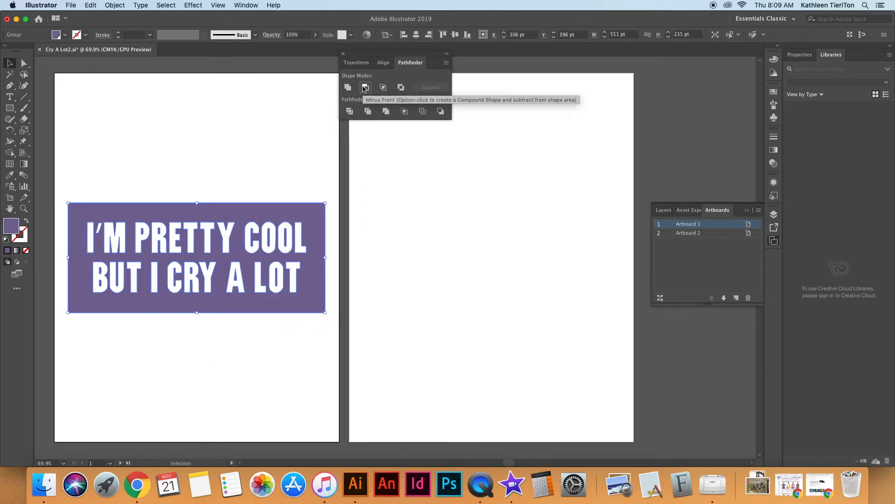
click(267, 171)
click(137, 245)
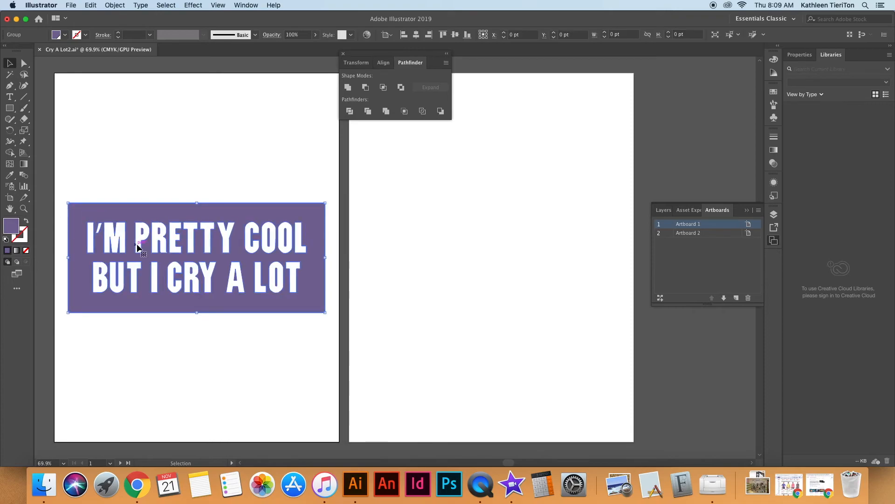
click(104, 161)
Draw a tall rectangle about 320 by 554 pt across the middle of the purple banner and send it to the back
click(10, 108)
drag(124, 143, 273, 401)
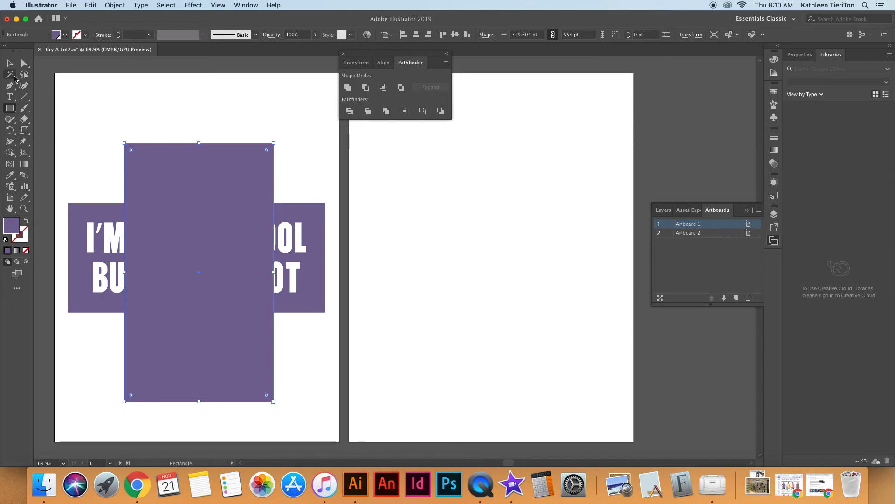
right_click(147, 192)
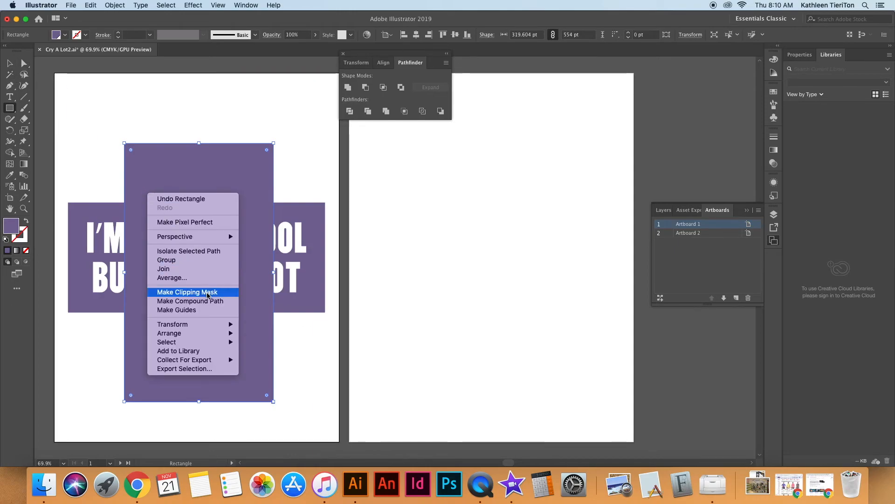
click(268, 361)
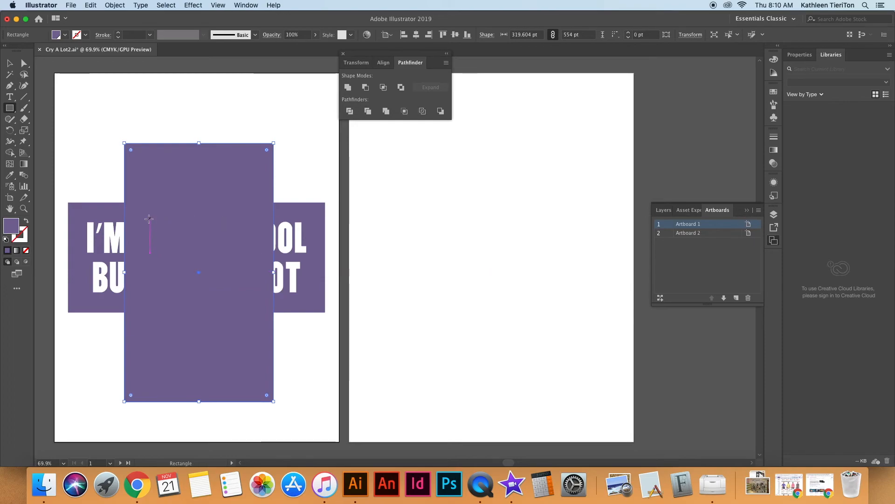
Fill the tall rectangle with near-black #121214 to check the letter cutouts, and delete it
double_click(11, 228)
mouse_move(528, 227)
mouse_down()
mouse_move(585, 191)
mouse_move(526, 274)
mouse_move(503, 290)
mouse_up()
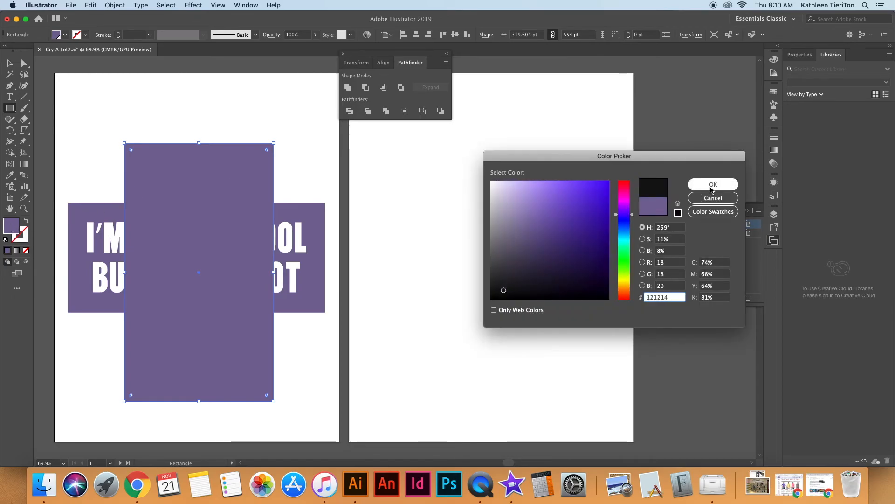
click(713, 186)
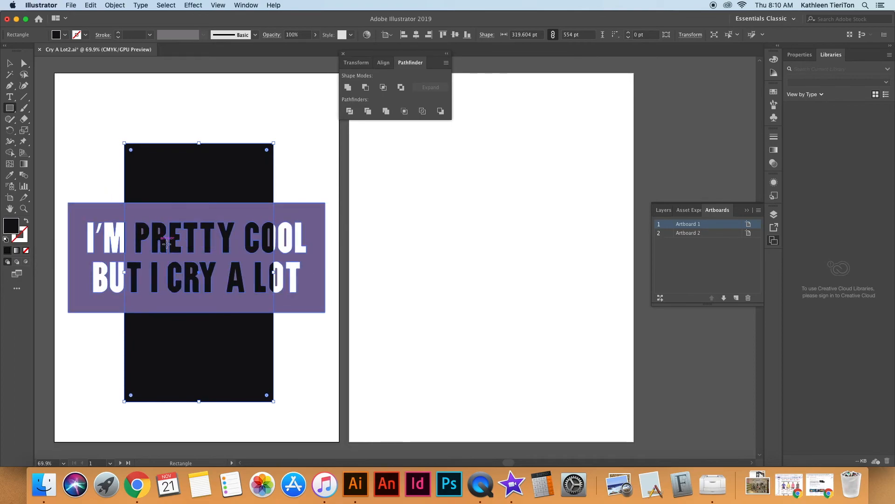
click(9, 62)
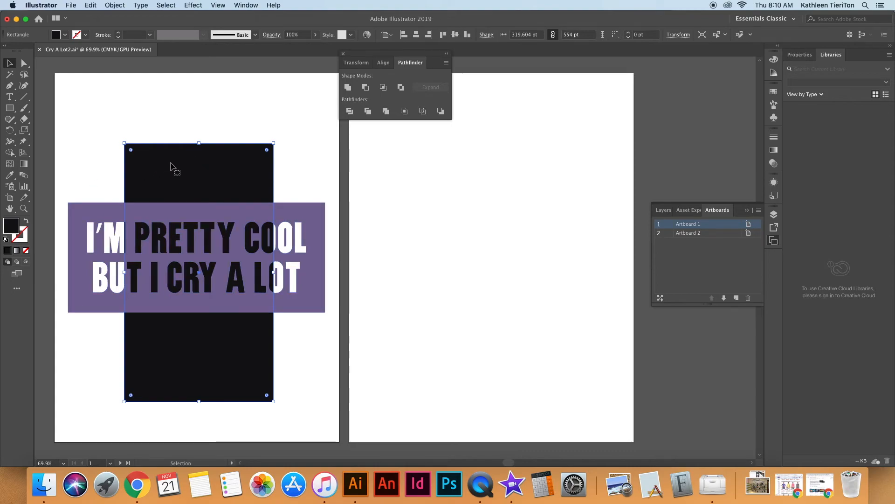
key(Delete)
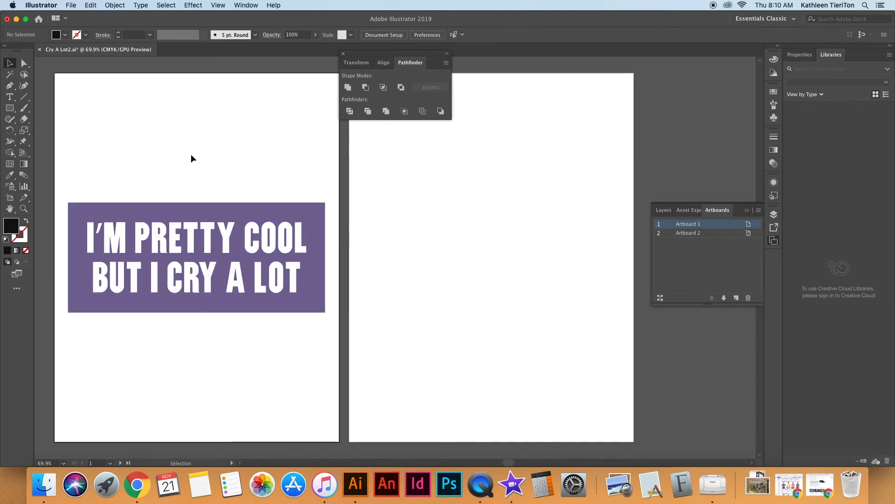
Change the cut-out banner's fill from purple to the black swatch
click(189, 205)
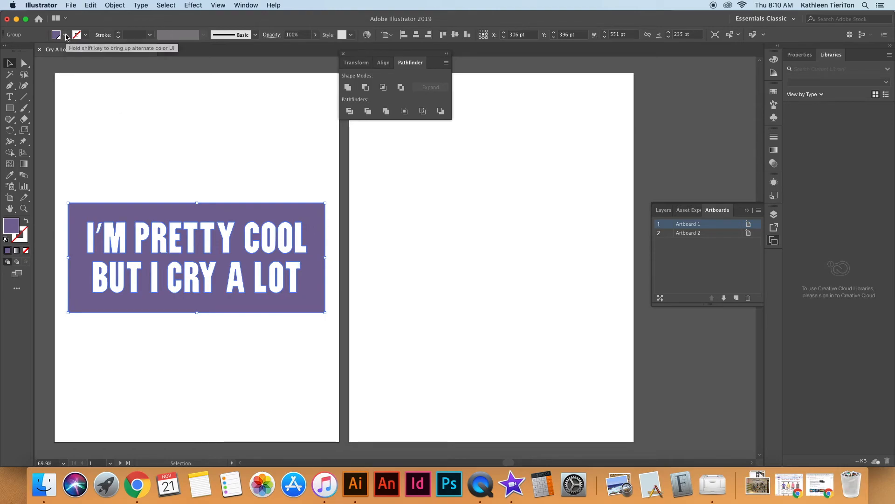
click(66, 36)
click(26, 52)
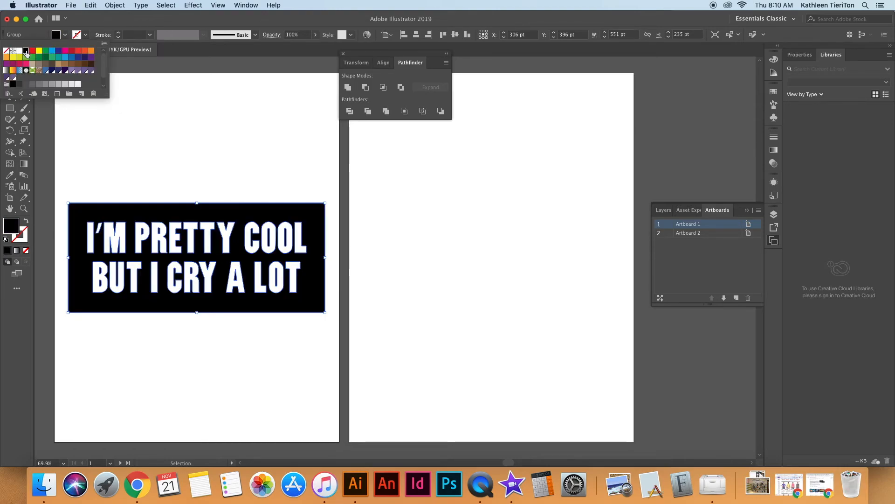
click(260, 158)
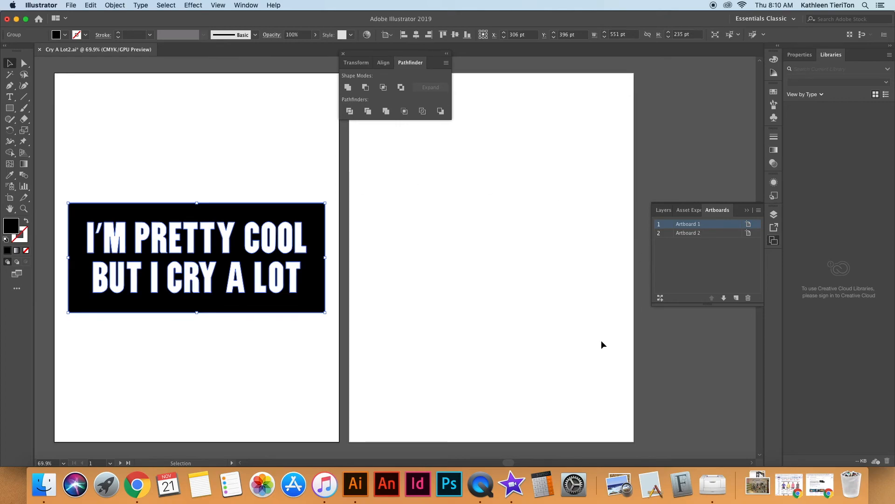
Move the Pathfinder panel clear of the artboards and delete the empty Artboard 2
drag(353, 55, 658, 73)
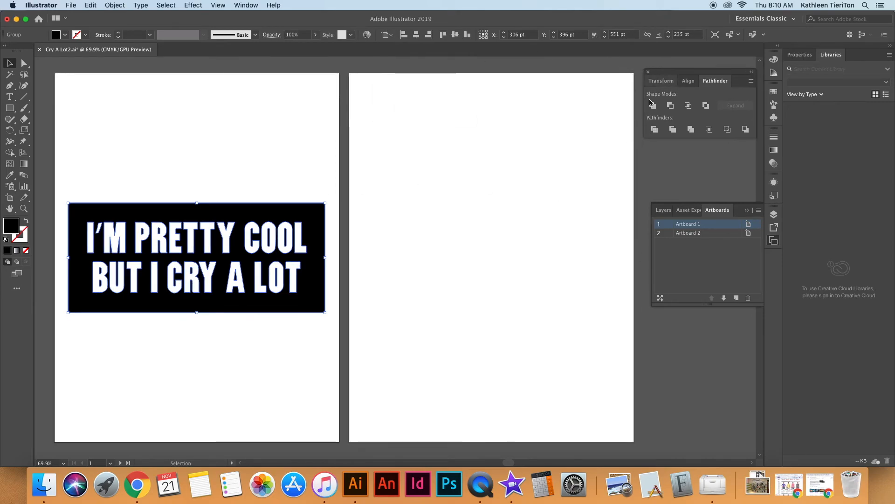
click(511, 205)
key(space)
drag(314, 384, 349, 368)
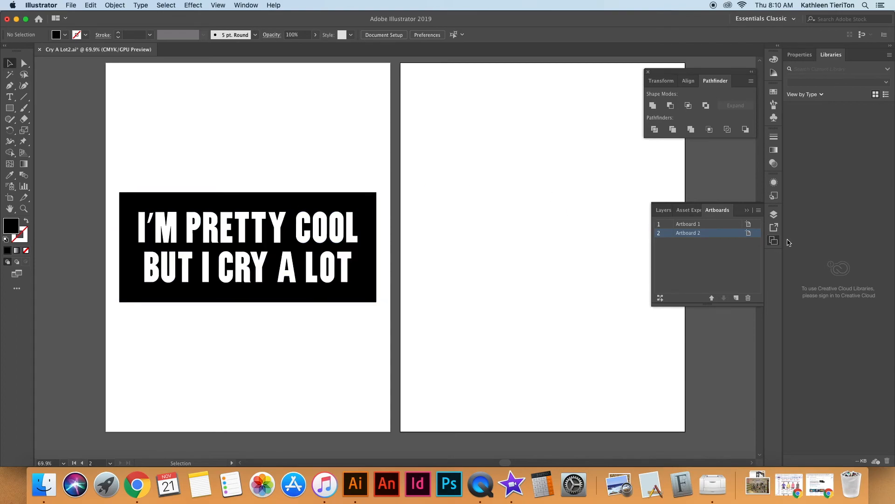
click(748, 298)
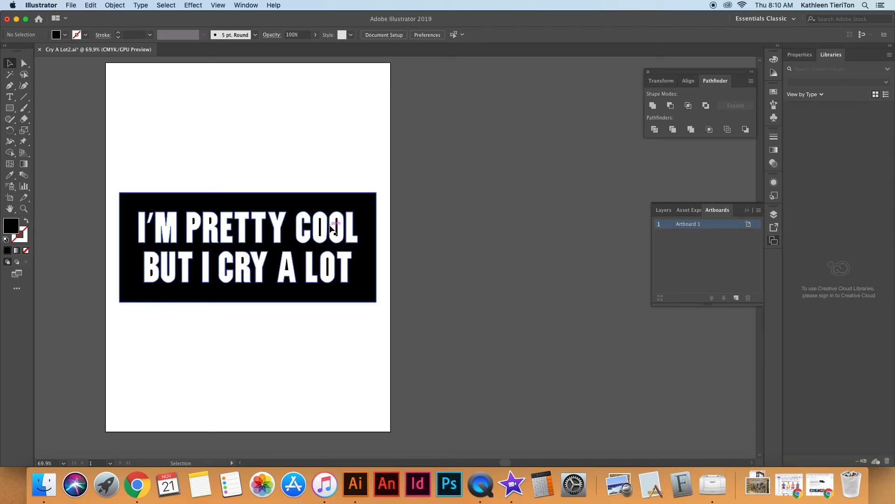
Switch Artboard 1 to landscape orientation, 792 by 612 pt
click(749, 225)
click(410, 188)
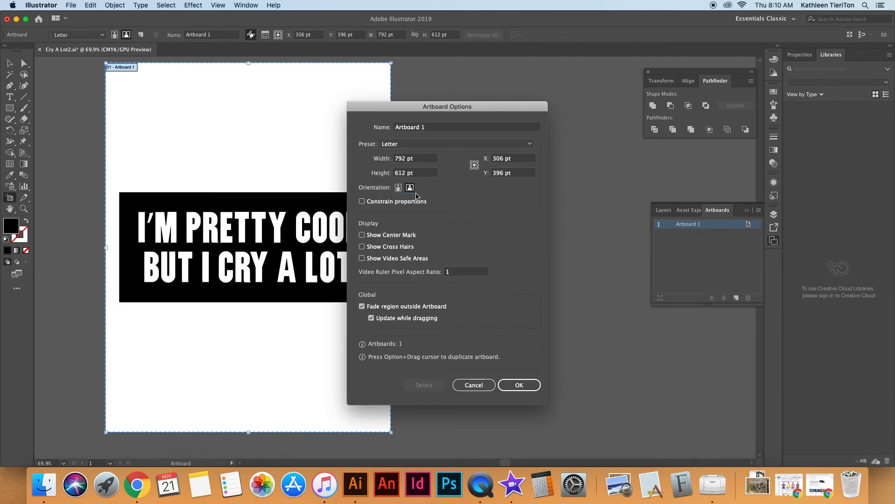
click(519, 385)
Enlarge the black banner proportionally to about 742 by 316 pt and move it slightly up on the landscape artboard
drag(391, 323, 74, 159)
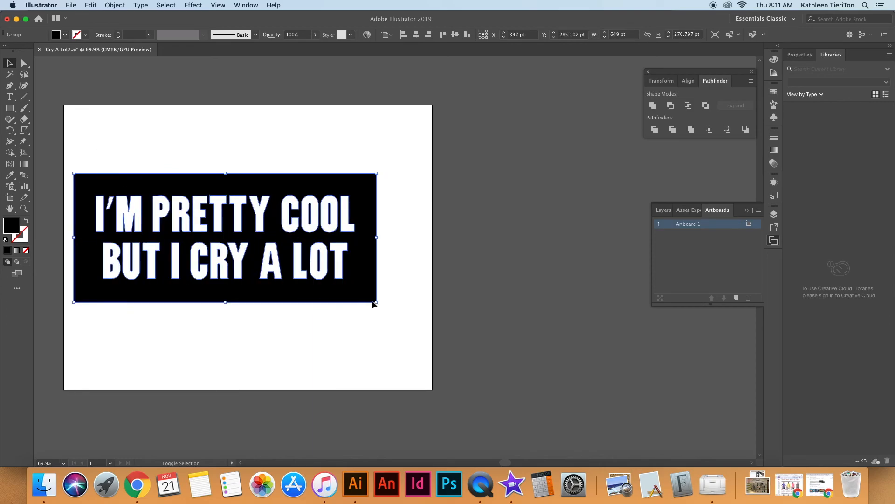
drag(373, 304, 420, 342)
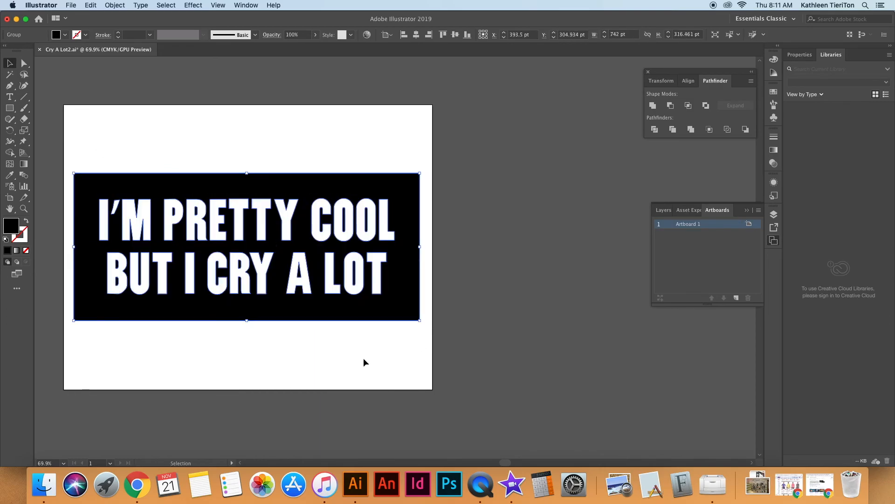
scroll(364, 355, left, 5)
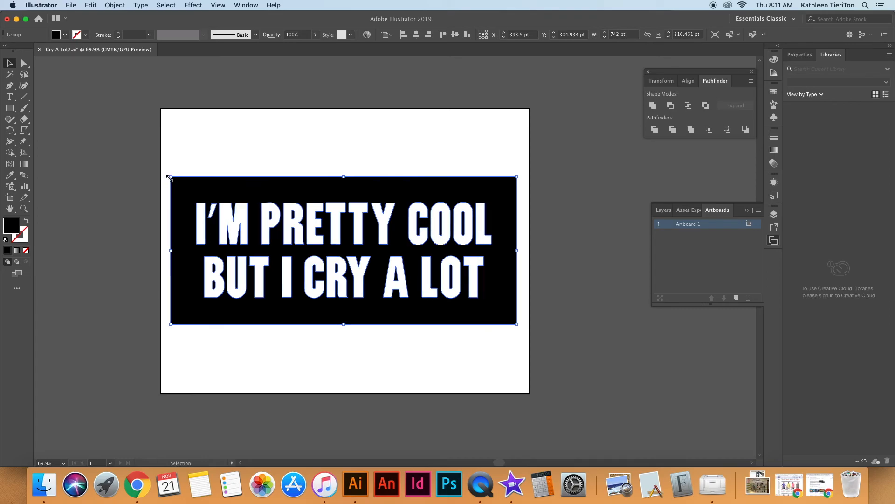
mouse_move(170, 178)
mouse_down()
mouse_move(164, 166)
mouse_move(171, 171)
mouse_up()
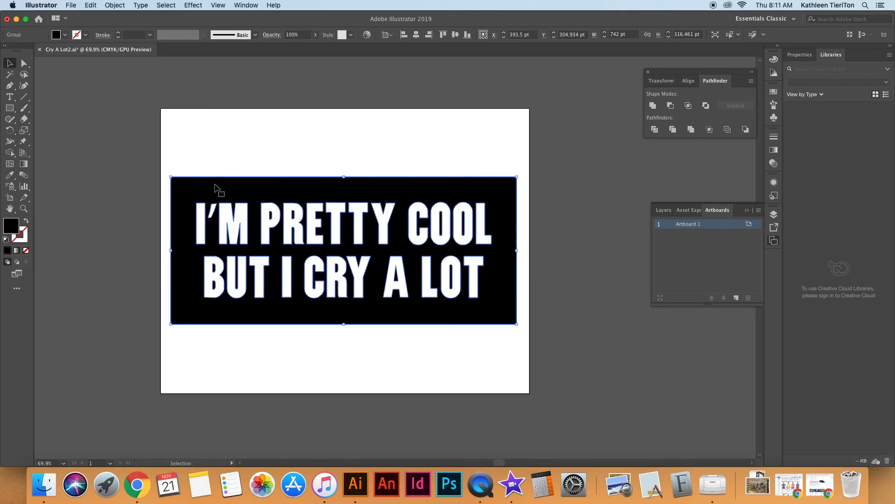
drag(288, 193, 287, 187)
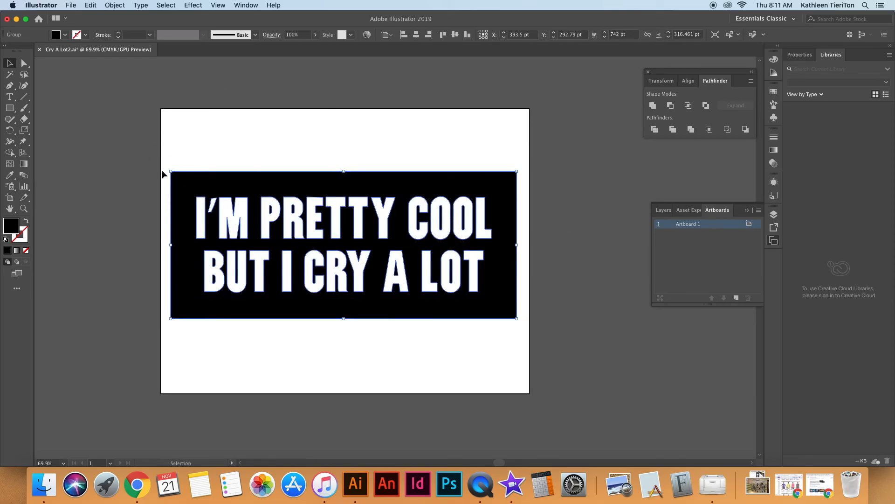
click(394, 377)
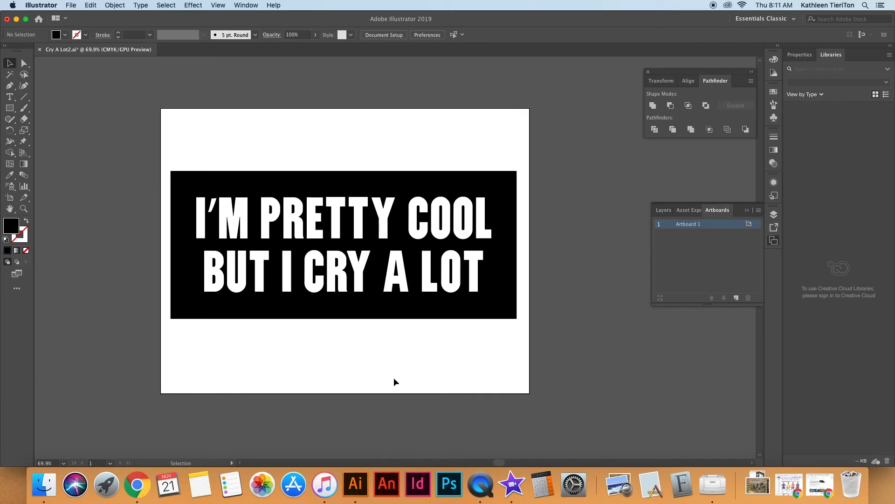
Scale the banner down proportionally to about 276 by 118 pt and place it in the artboard's upper right area
click(325, 313)
drag(175, 322, 387, 238)
drag(466, 203, 452, 198)
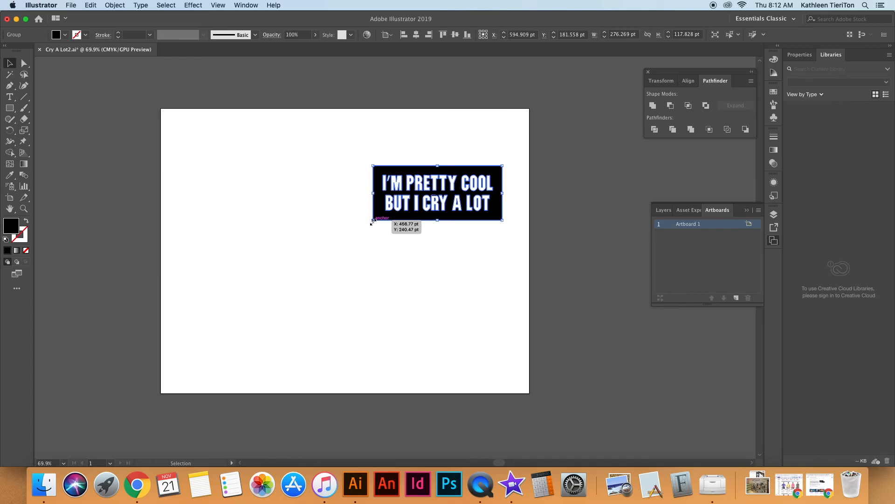
Enlarge the banner proportionally to about 740 by 316 pt and position it across the middle of the artboard
drag(372, 219, 193, 359)
drag(326, 256, 323, 264)
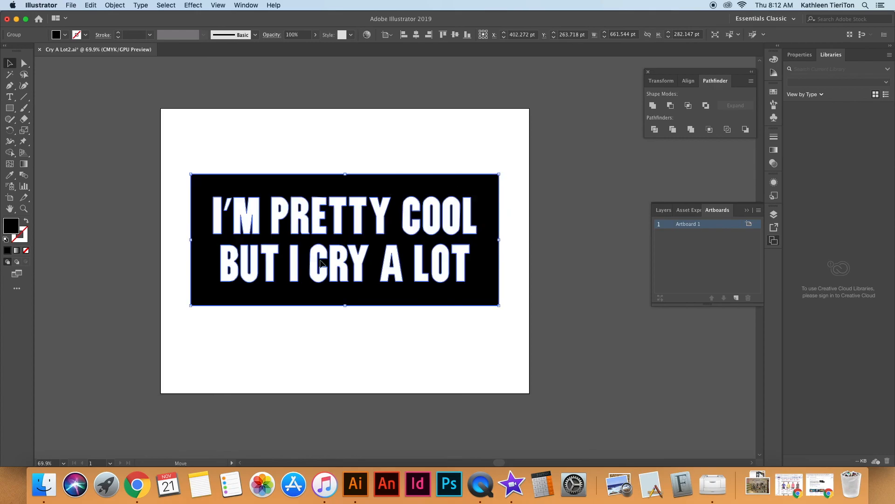
drag(192, 307, 175, 315)
drag(500, 313, 521, 325)
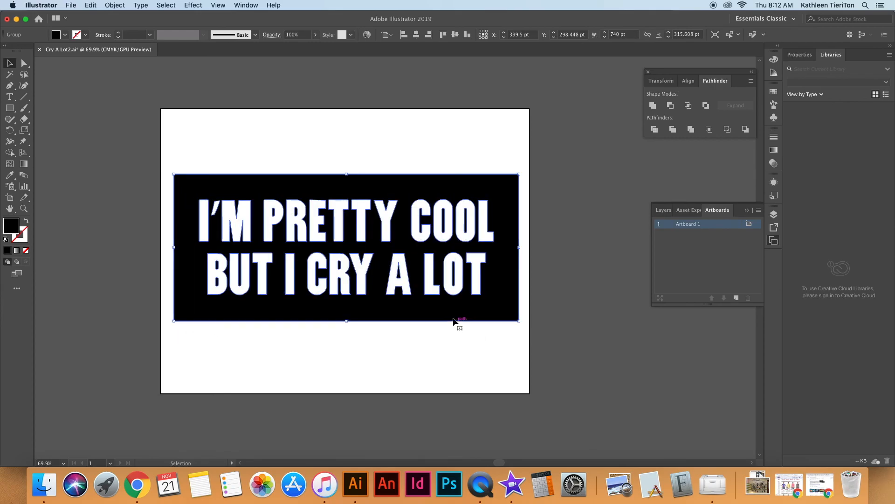
click(400, 348)
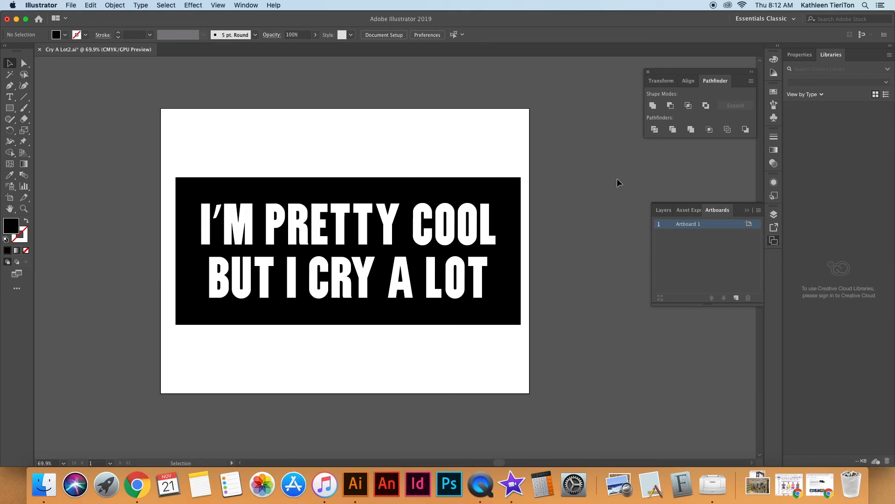
drag(512, 190, 508, 185)
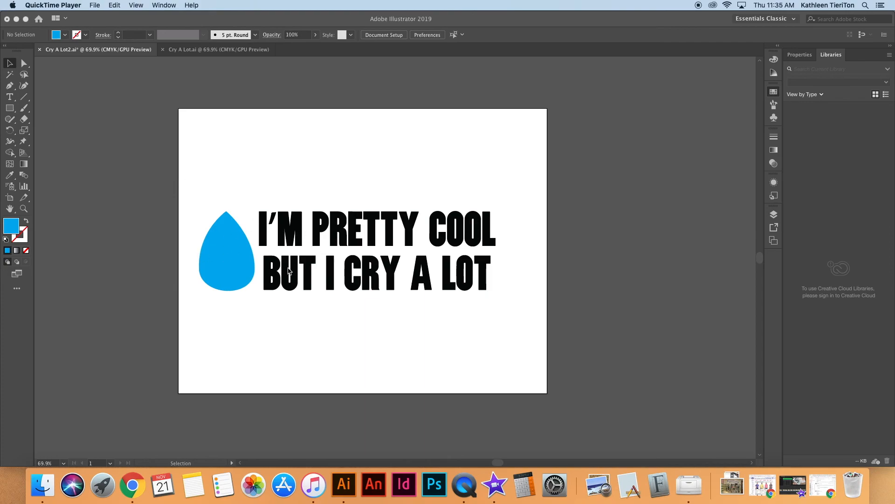
click(294, 240)
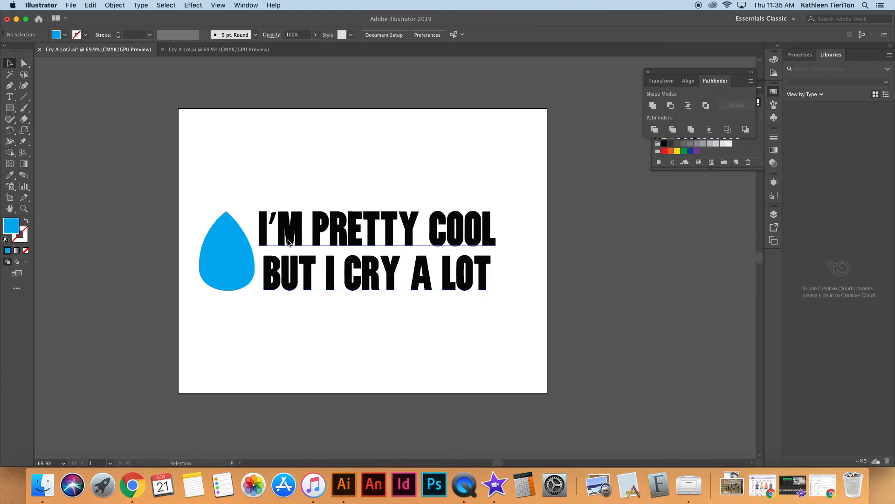
click(241, 252)
click(284, 185)
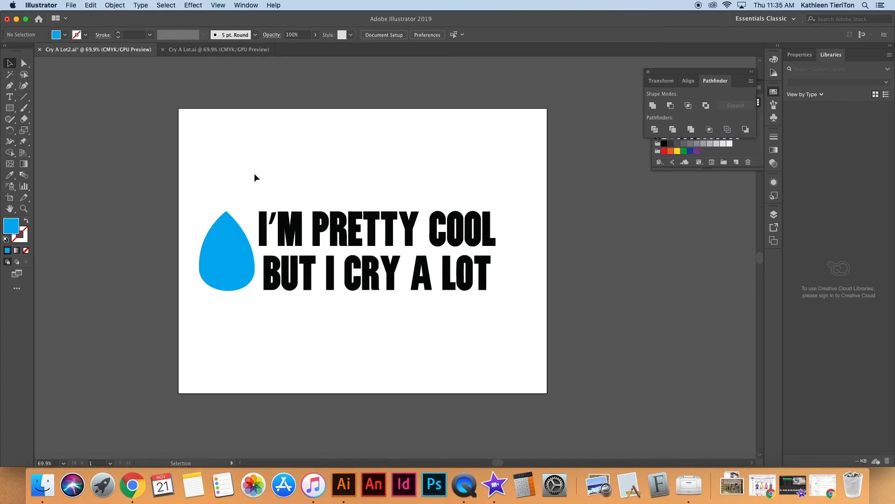
Draw a small cross from two perpendicular lines about 48 pt long in the artboard's upper left corner, with a black 1 pt stroke
click(25, 98)
mouse_move(196, 119)
mouse_down()
mouse_move(196, 260)
mouse_move(198, 131)
mouse_move(217, 145)
mouse_up()
click(10, 63)
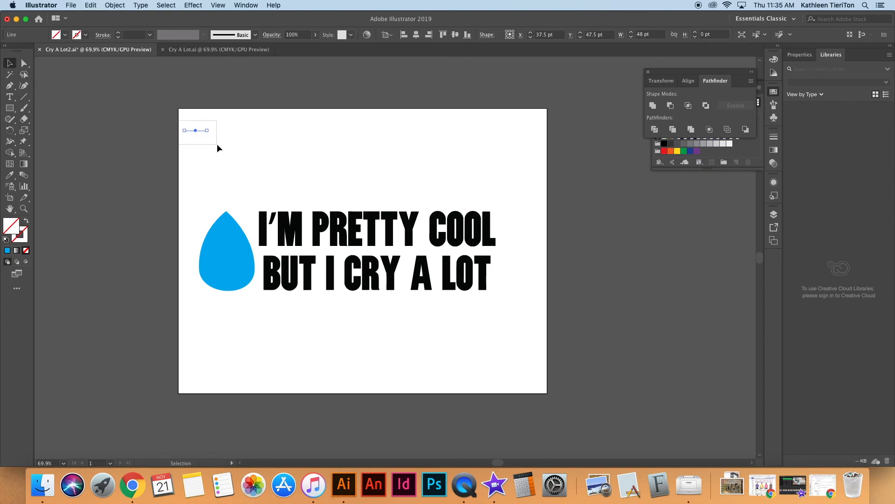
click(82, 37)
click(26, 50)
click(167, 143)
click(235, 170)
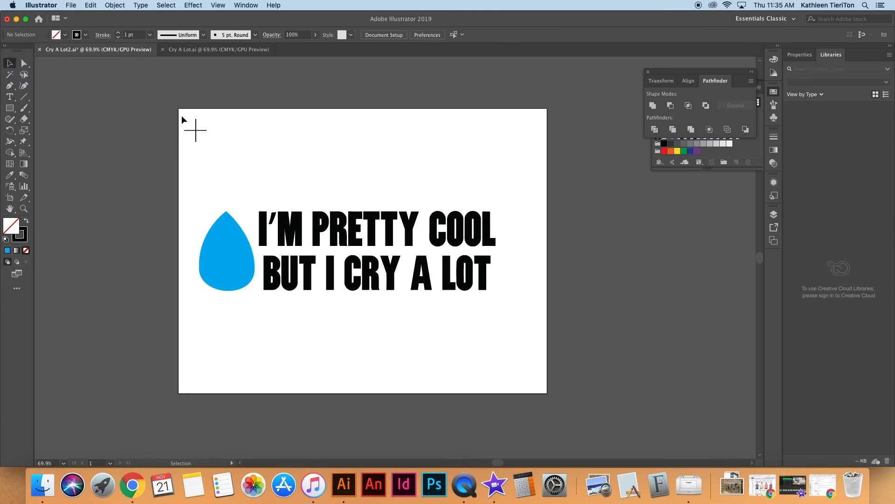
Center the cross's two lines horizontally on each other and group them
drag(209, 143, 209, 143)
click(386, 35)
click(396, 47)
click(416, 35)
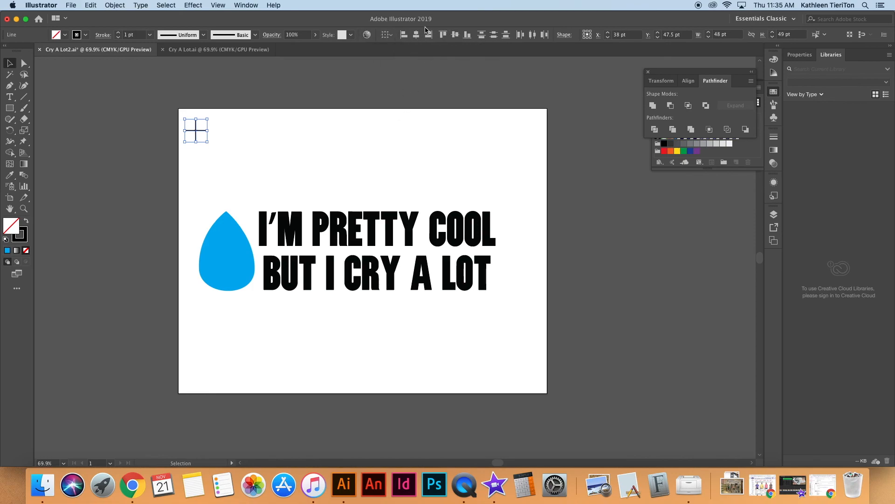
click(310, 127)
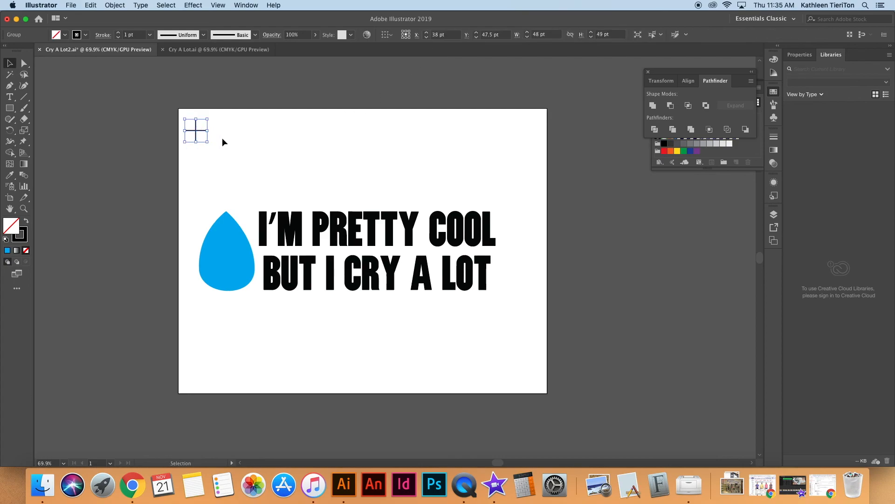
Duplicate the cross group into the artboard's upper right corner, level with the original, at about X 745.5 pt, Y 47.5 pt
click(198, 131)
drag(198, 132, 525, 135)
click(513, 144)
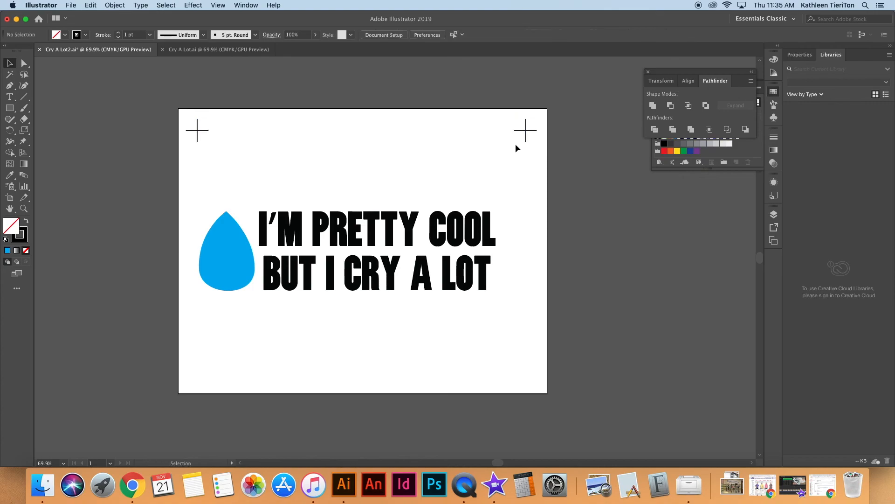
drag(177, 112, 576, 167)
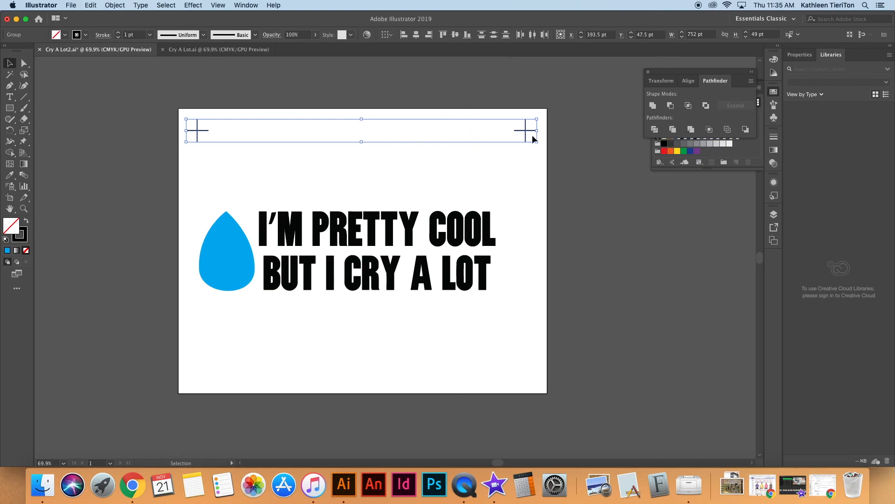
click(524, 203)
Try shifting the upper right cross slightly down, and return it to the same height as the other cross
drag(526, 132, 525, 143)
click(528, 169)
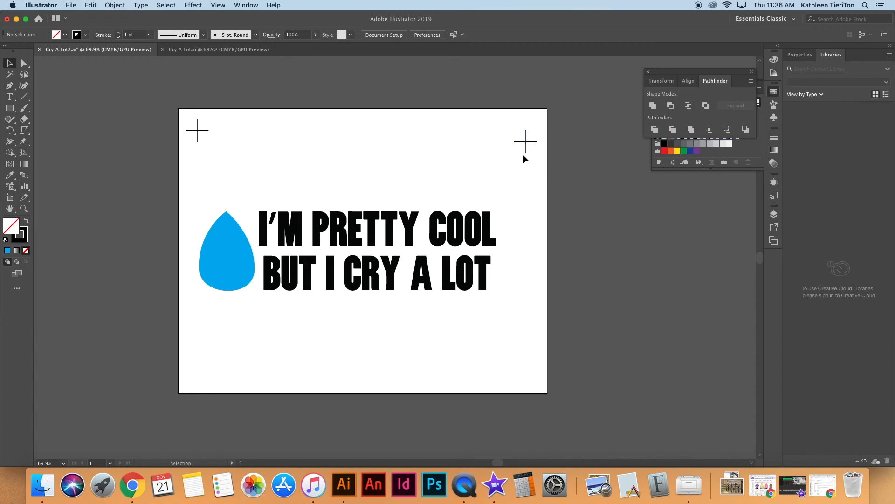
drag(525, 156, 525, 145)
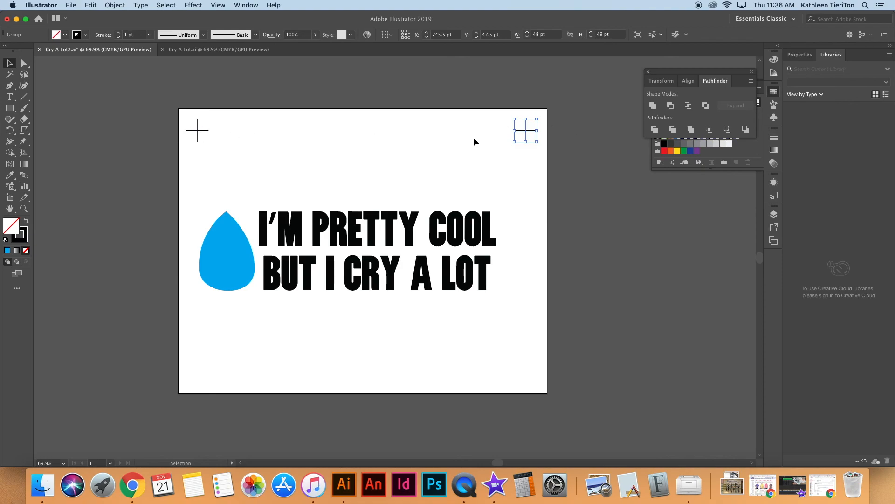
click(439, 168)
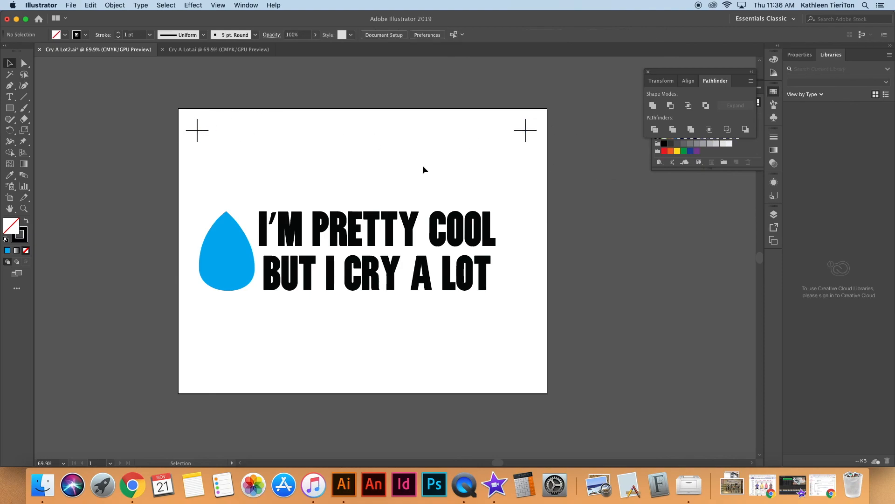
Set the stroke of both crosses to the Registration swatch
drag(162, 105, 550, 153)
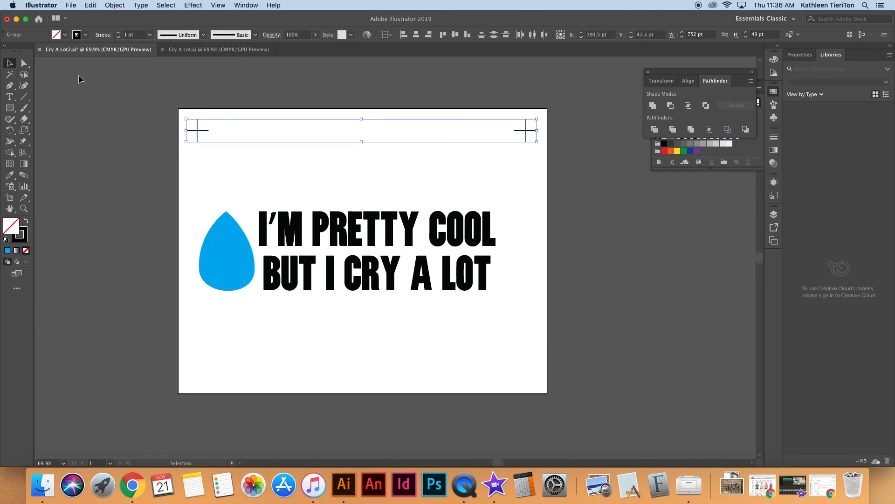
click(75, 34)
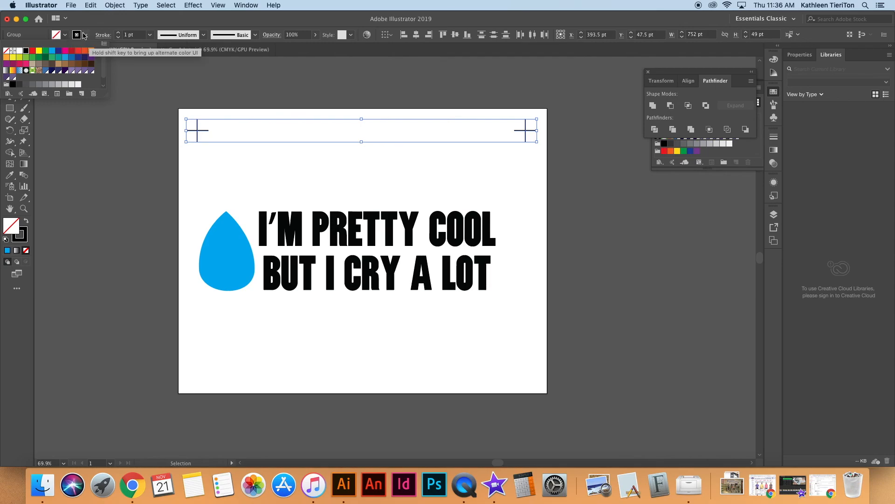
click(12, 52)
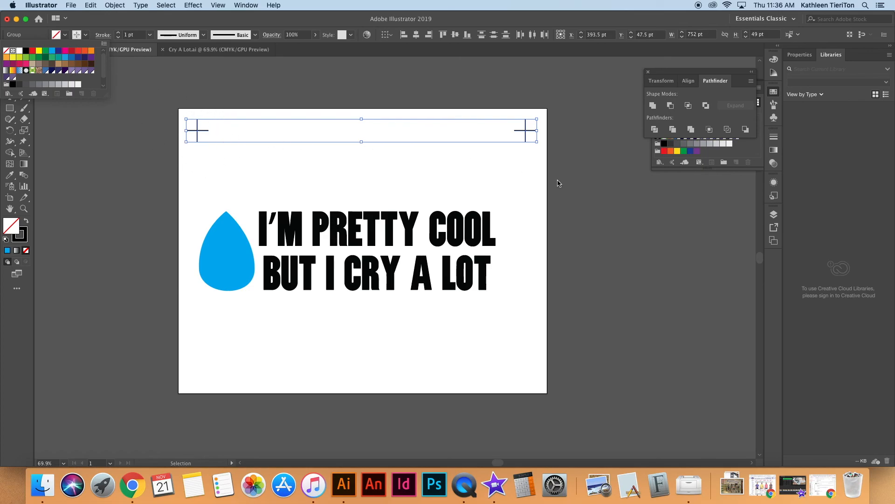
click(259, 127)
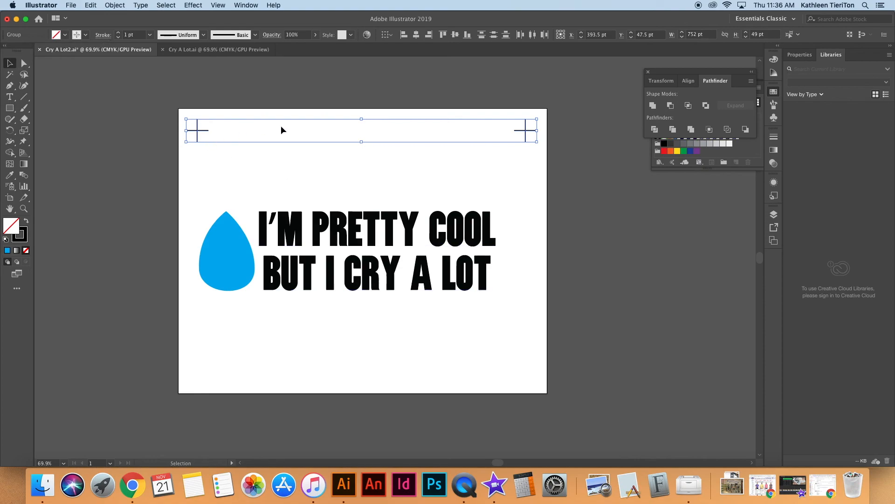
click(222, 156)
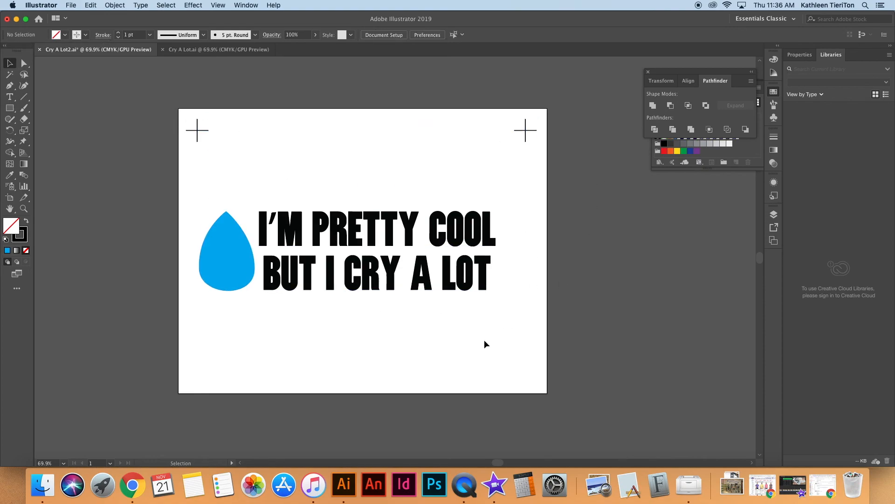
Add a second artboard of the same size beside Artboard 1
click(774, 217)
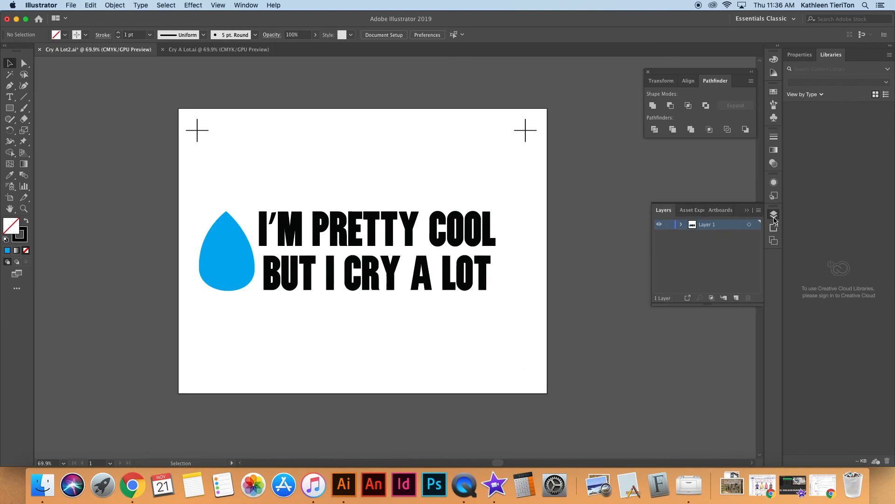
click(720, 210)
click(737, 299)
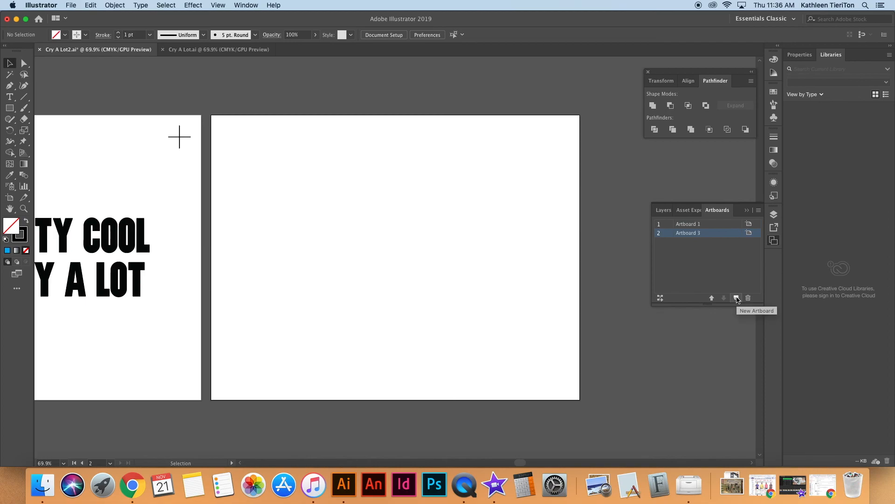
key(super+minus)
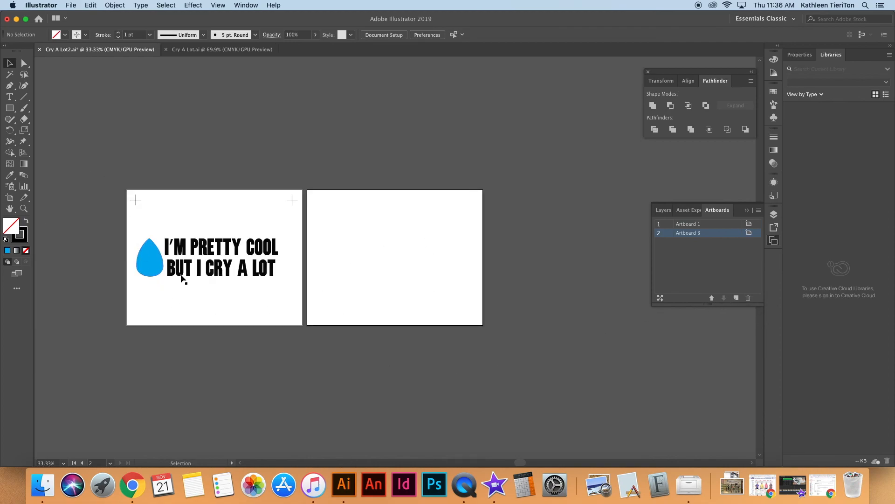
Duplicate all of Artboard 1's artwork, including the registration marks, onto the same position on the second artboard
drag(105, 174, 300, 298)
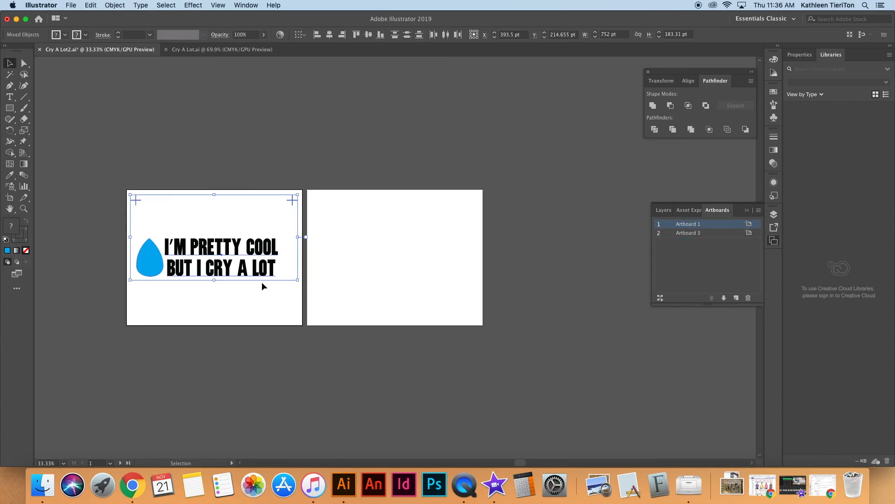
drag(195, 250, 377, 251)
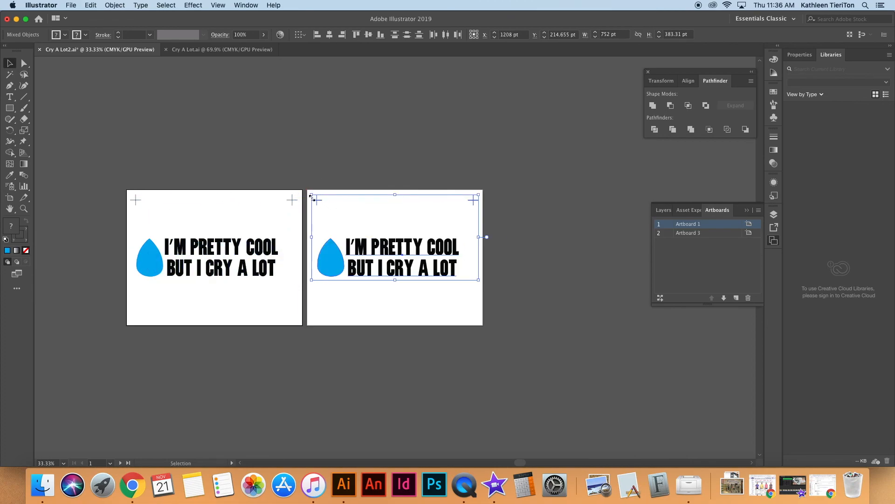
click(354, 156)
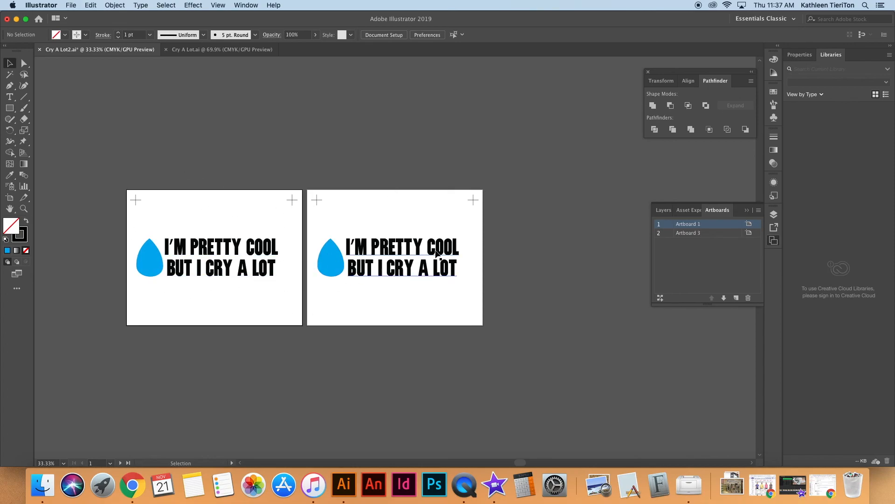
Delete the blue teardrop from Artboard 1 and the lettering from the second artboard
click(156, 267)
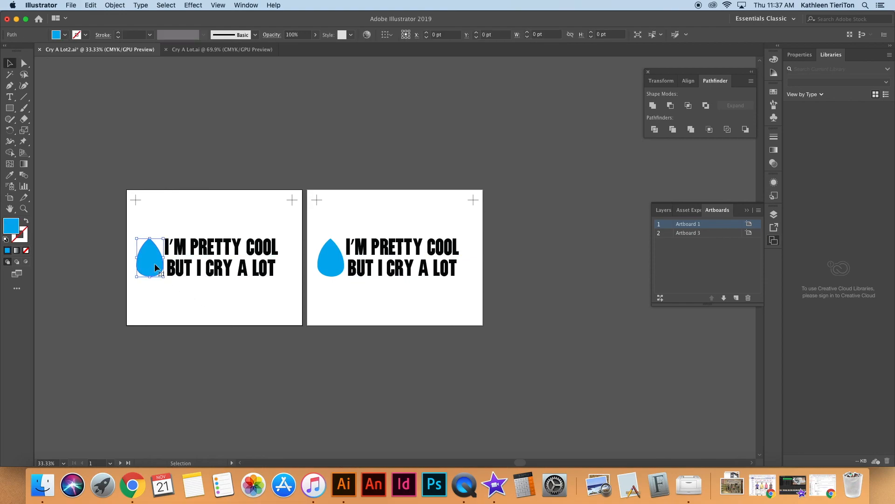
key(Delete)
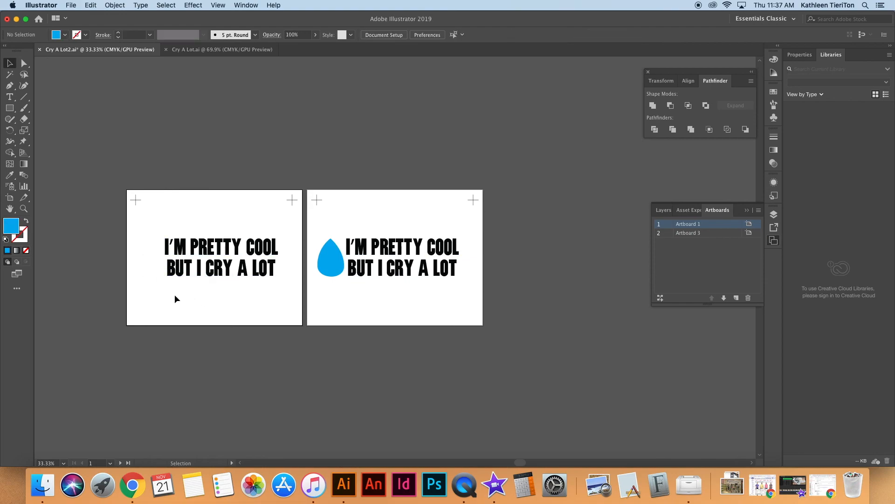
click(397, 262)
key(Delete)
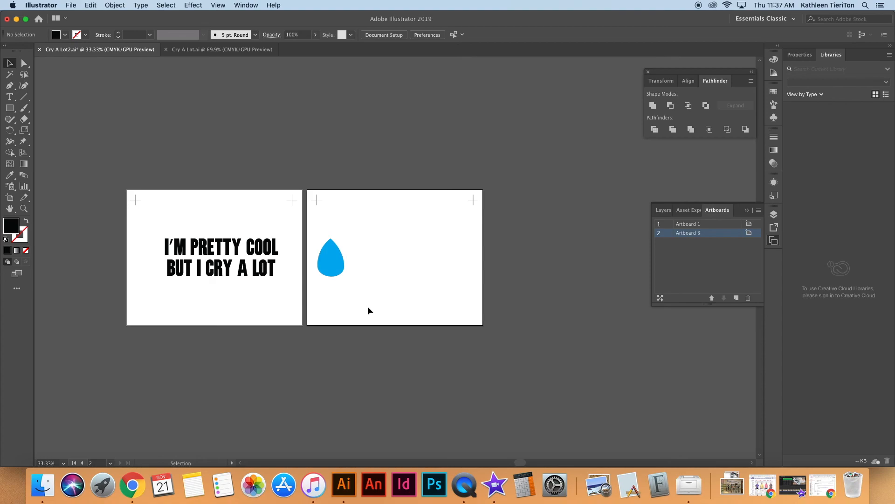
Fill the teardrop on the second artboard with black
click(332, 256)
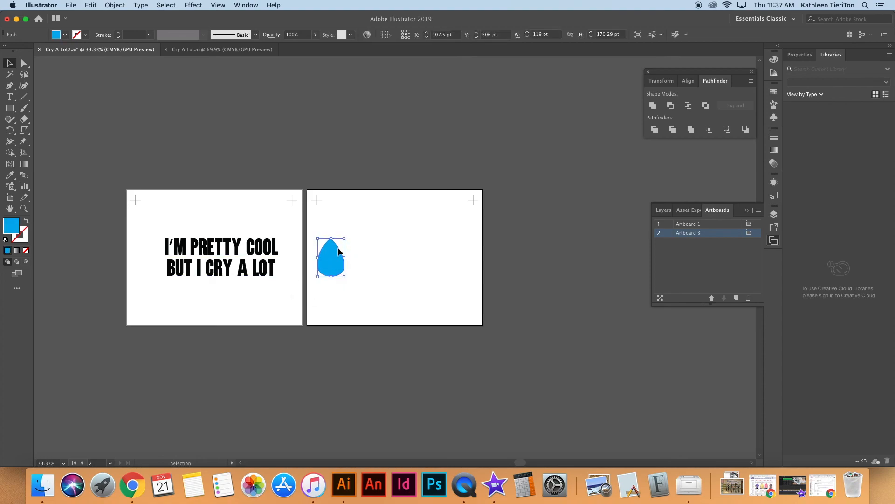
click(65, 35)
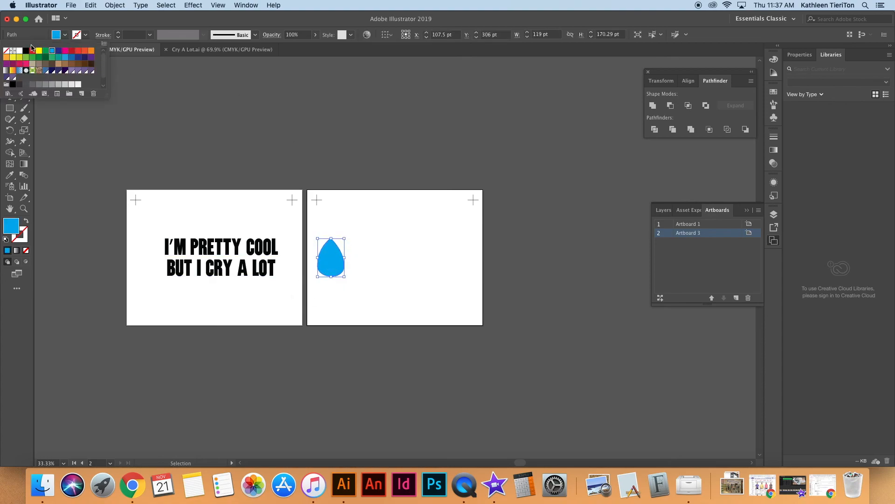
click(26, 50)
click(386, 251)
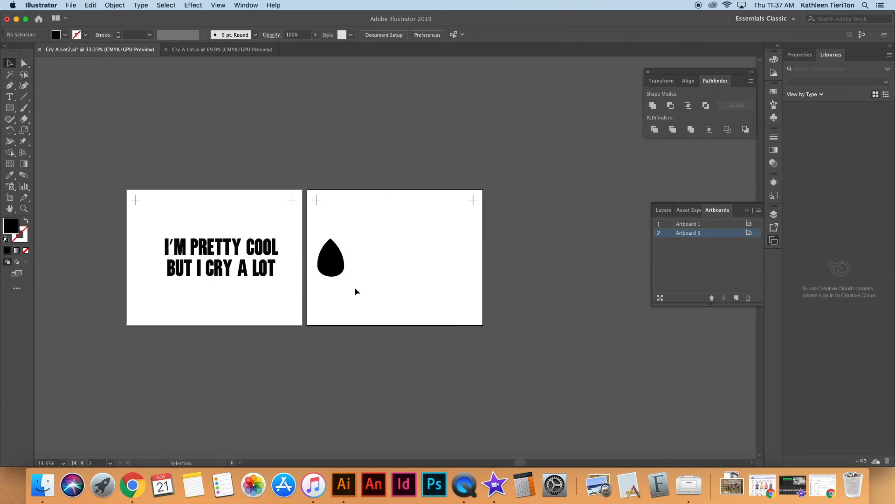